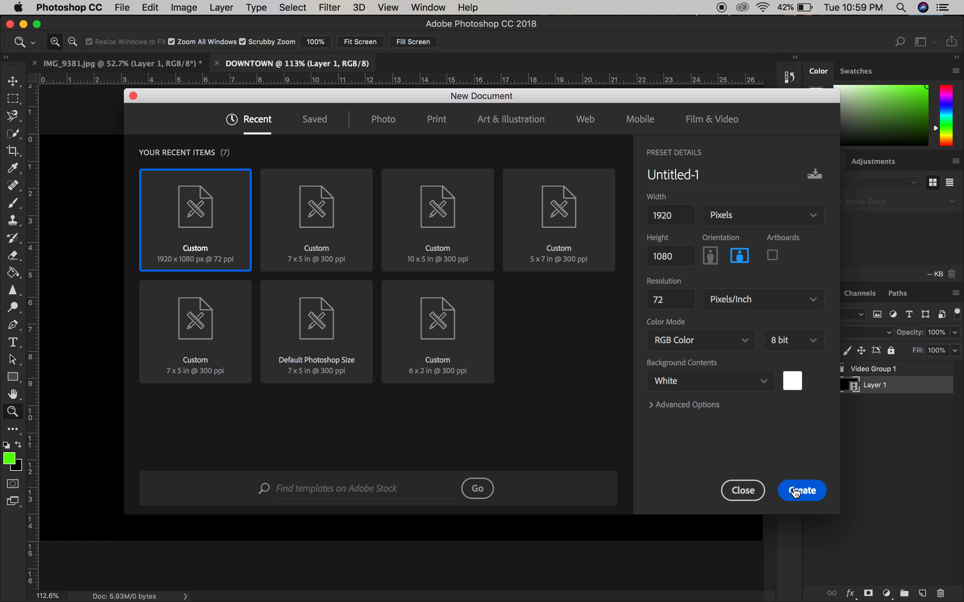
Step: Create a 1920 x 1080 px document at 72 ppi and copy the DOWNTOWN video layer into it, filling the canvas
left_click(801, 493)
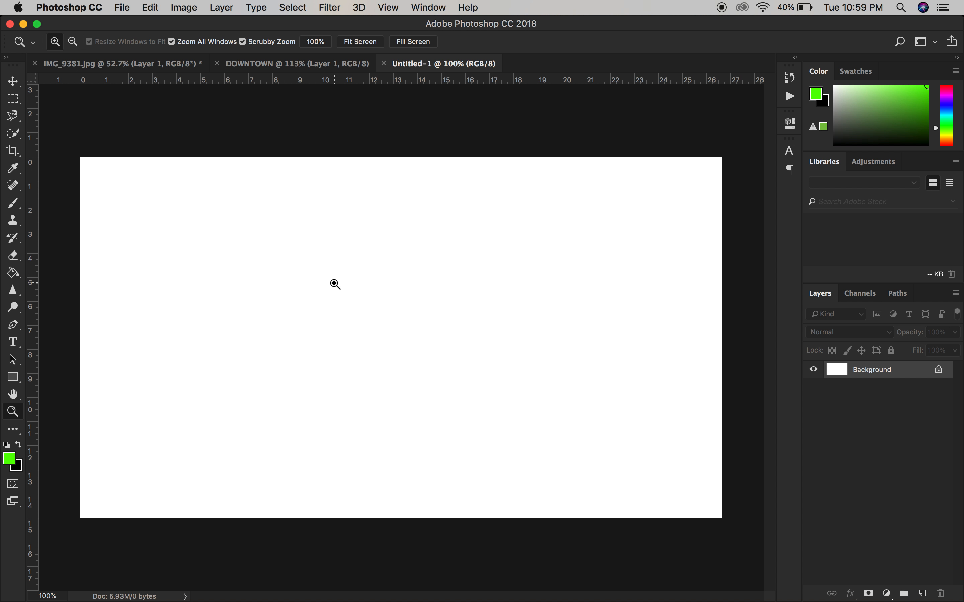
left_click(243, 63)
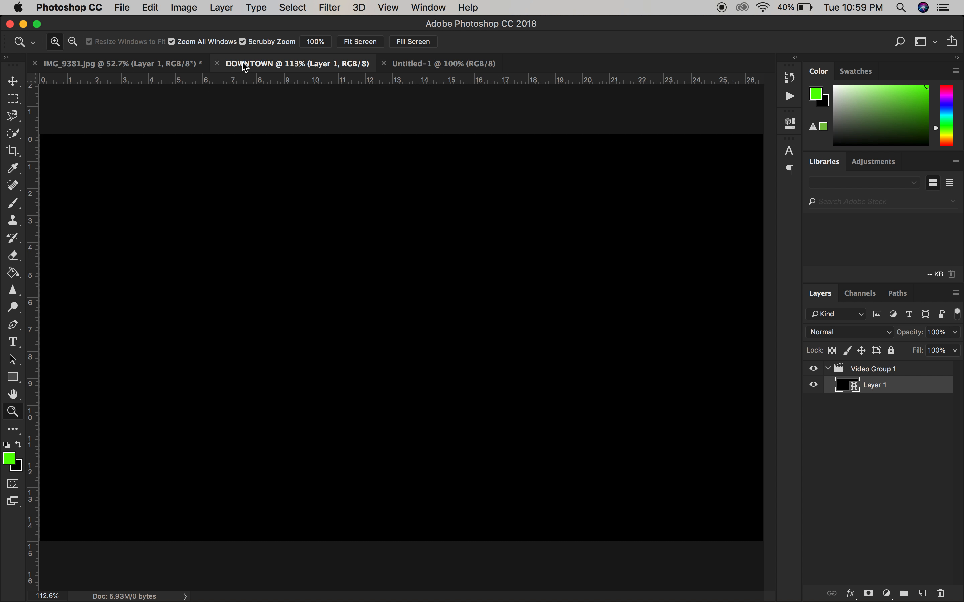
left_click(15, 87)
left_click_drag(407, 188, 429, 91)
left_click_drag(359, 280, 401, 338)
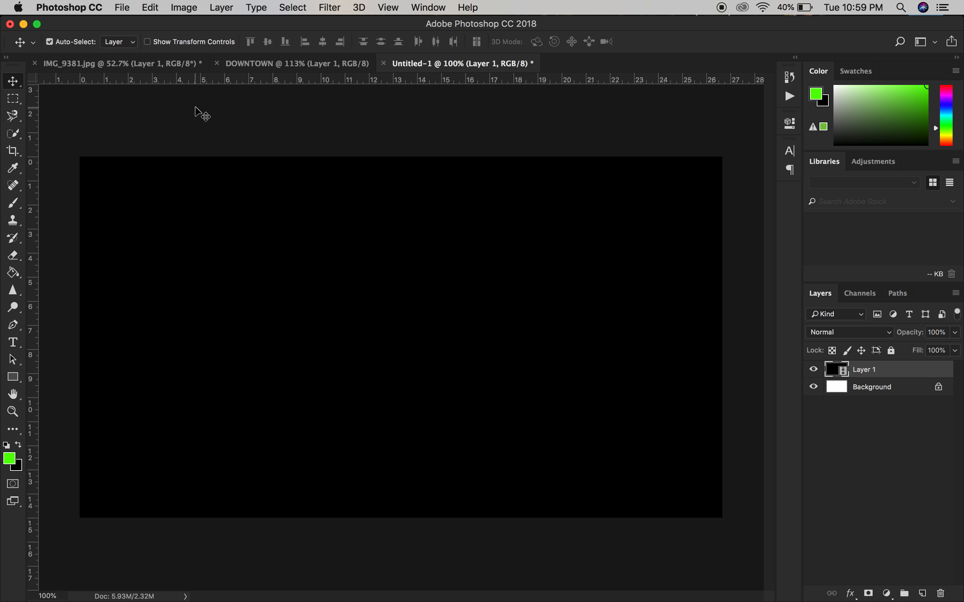
Step: In IMG_9381.jpg, merge the portrait cutout on Layer 1 with the green Layer 2
left_click(138, 64)
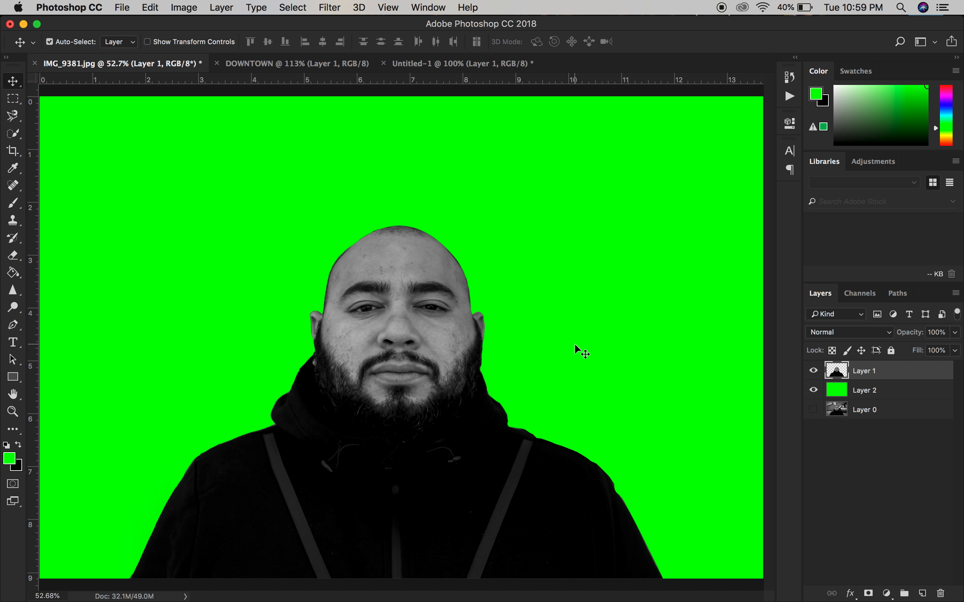
left_click(860, 394)
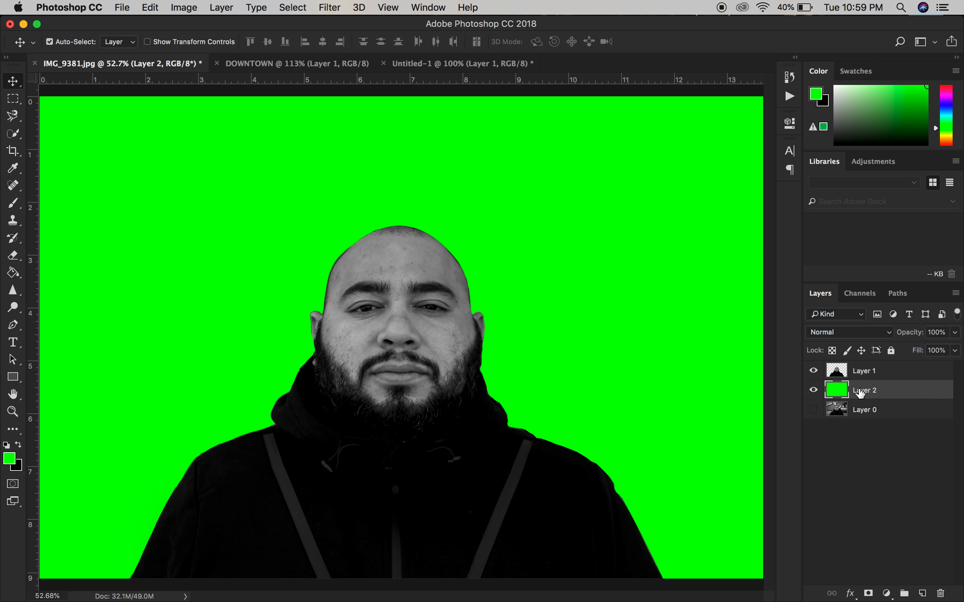
left_click(870, 380, "super")
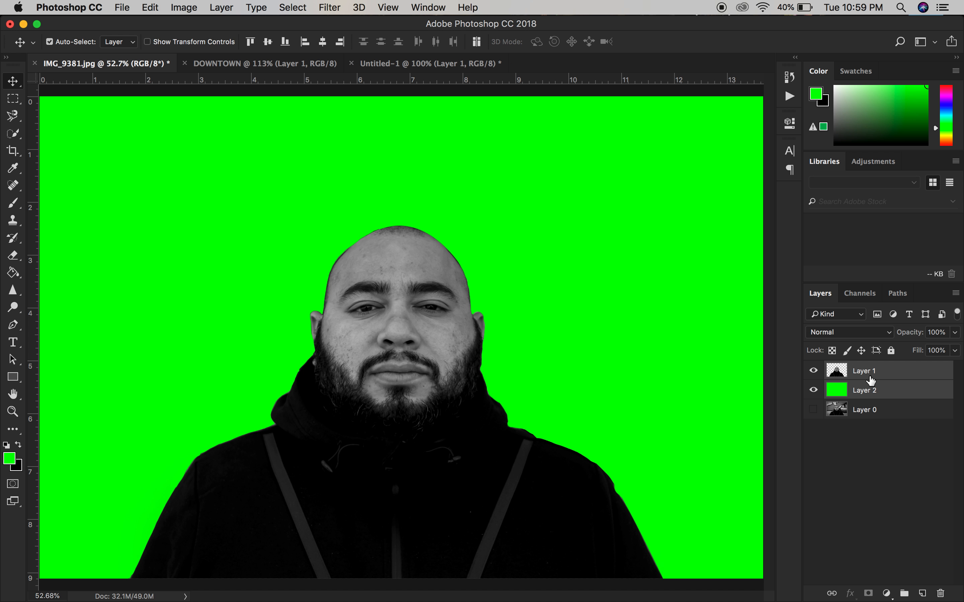
right_click(870, 378)
left_click(736, 417)
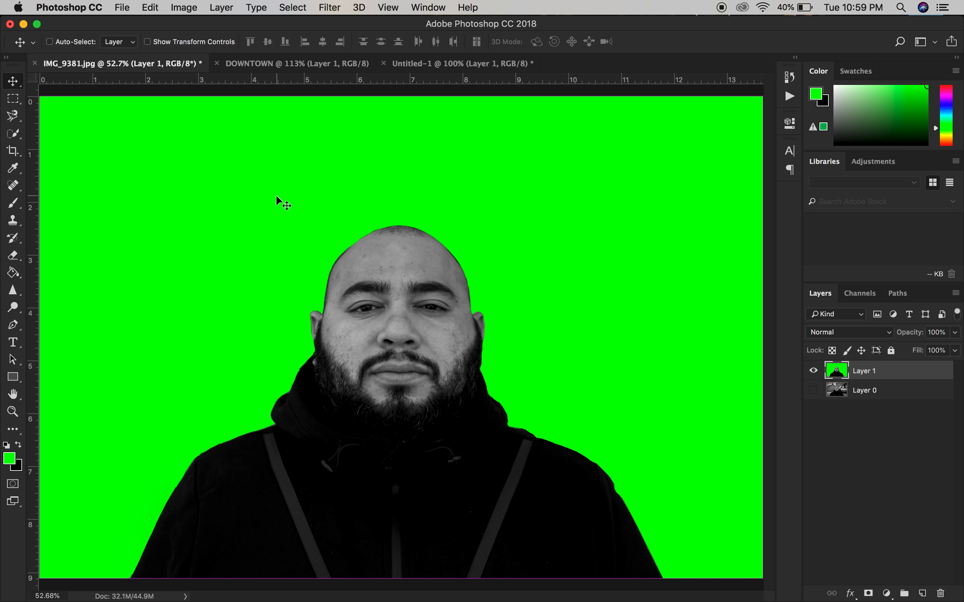
Step: Scale down the merged green-background portrait and copy it into the Untitled-1 document above the video layer
key("super+t")
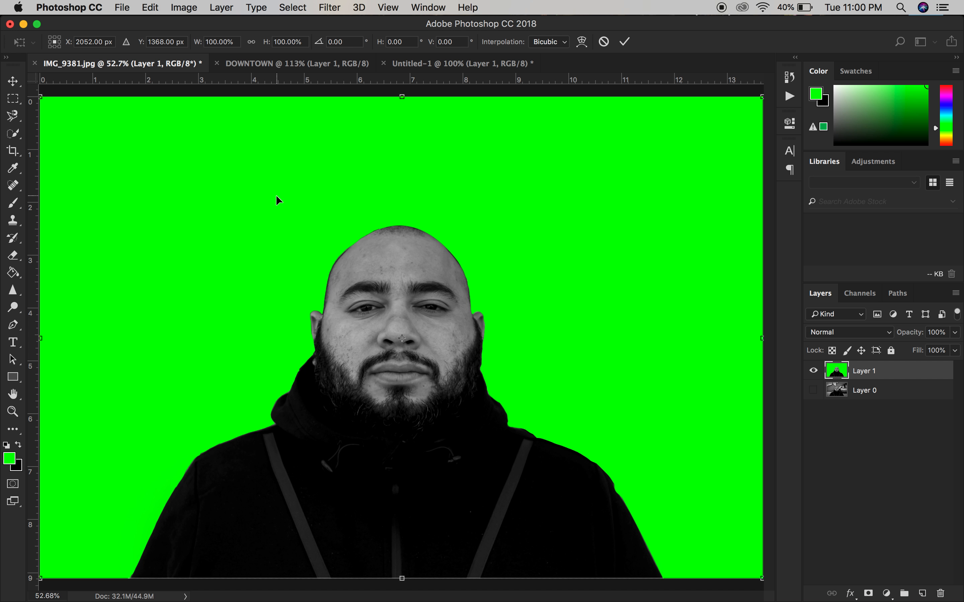
left_click_drag(44, 101, 320, 271)
key("Return")
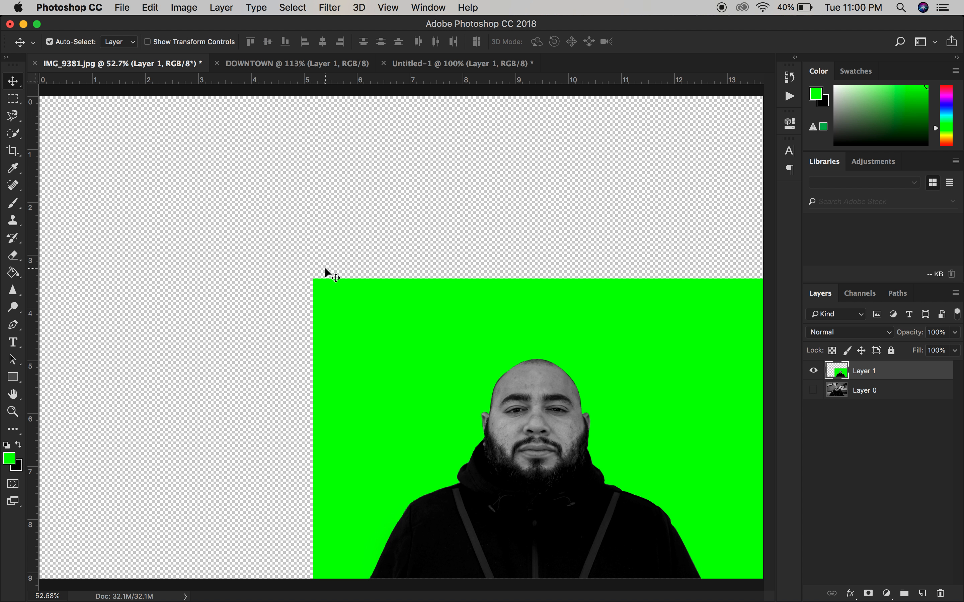
left_click_drag(406, 309, 292, 207)
left_click_drag(427, 227, 384, 284)
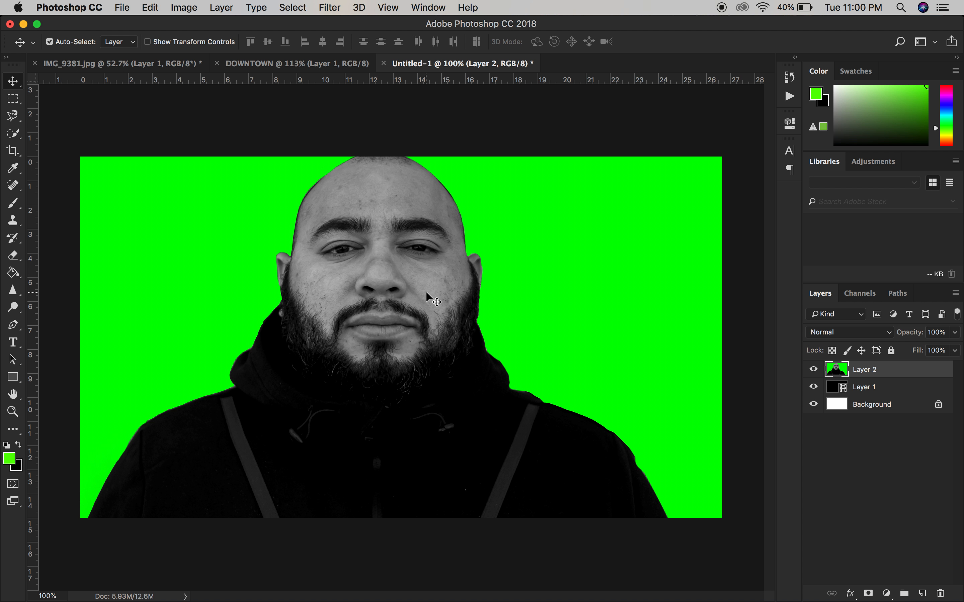
Step: Scale the portrait layer to about 83% and centre it horizontally, with the green background covering the whole canvas
scroll(437, 279, "down", 10)
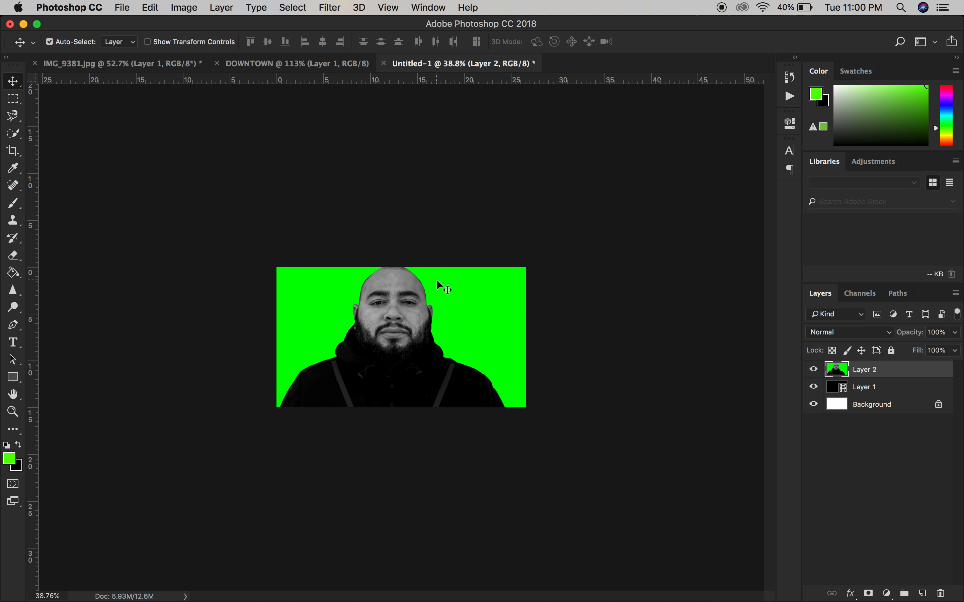
key("super+t")
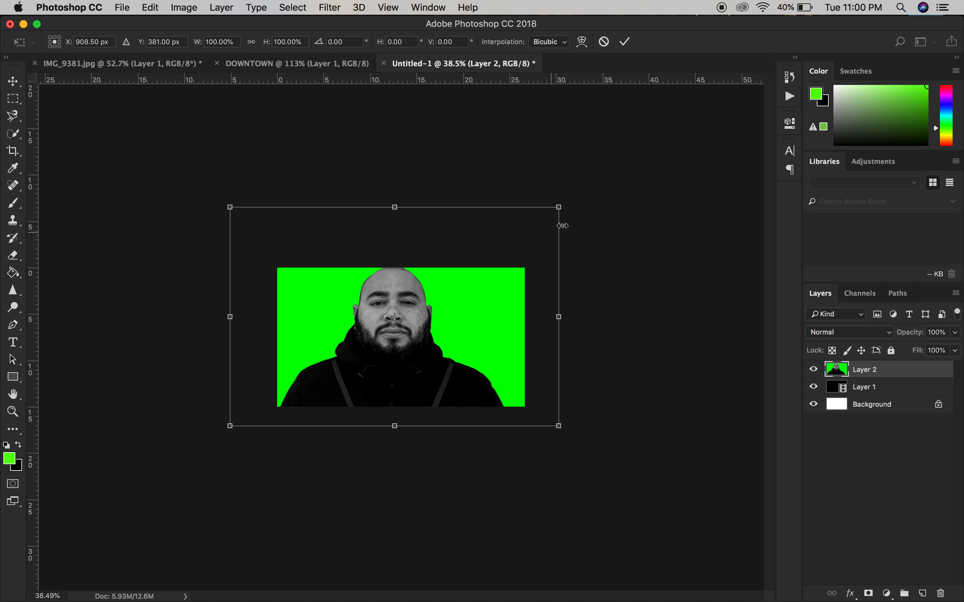
left_click_drag(557, 205, 534, 240)
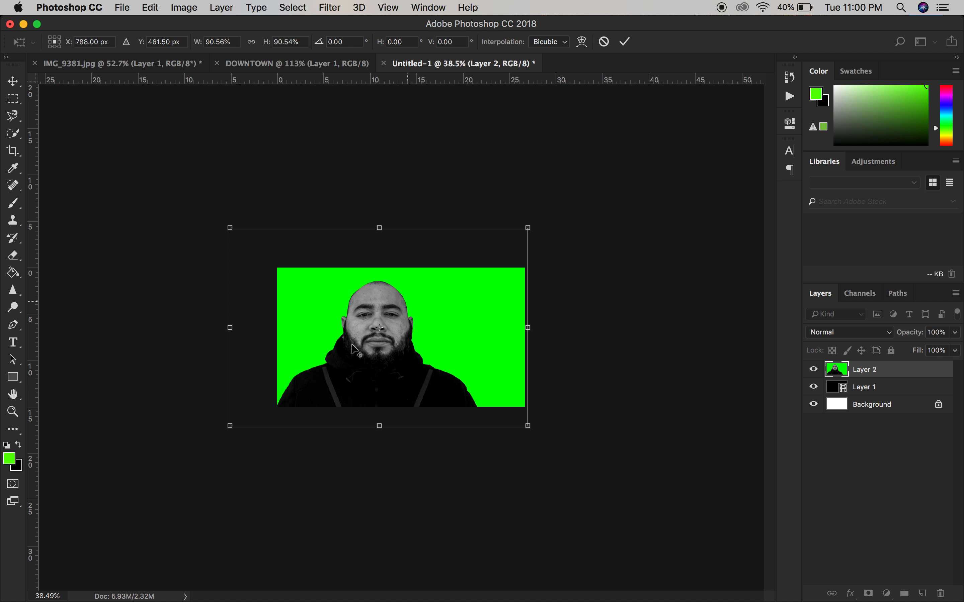
left_click_drag(230, 426, 261, 422)
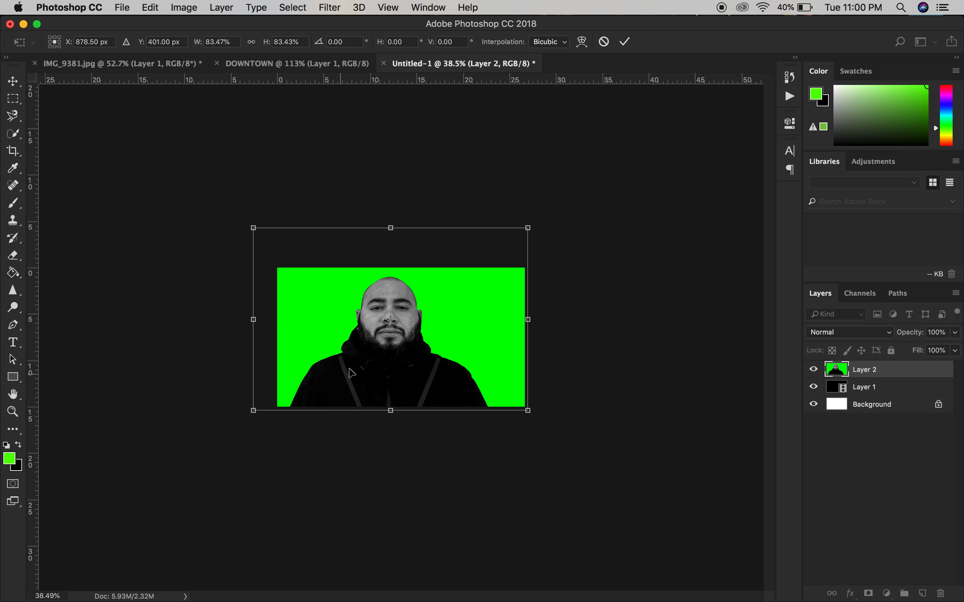
left_click_drag(397, 345, 413, 359)
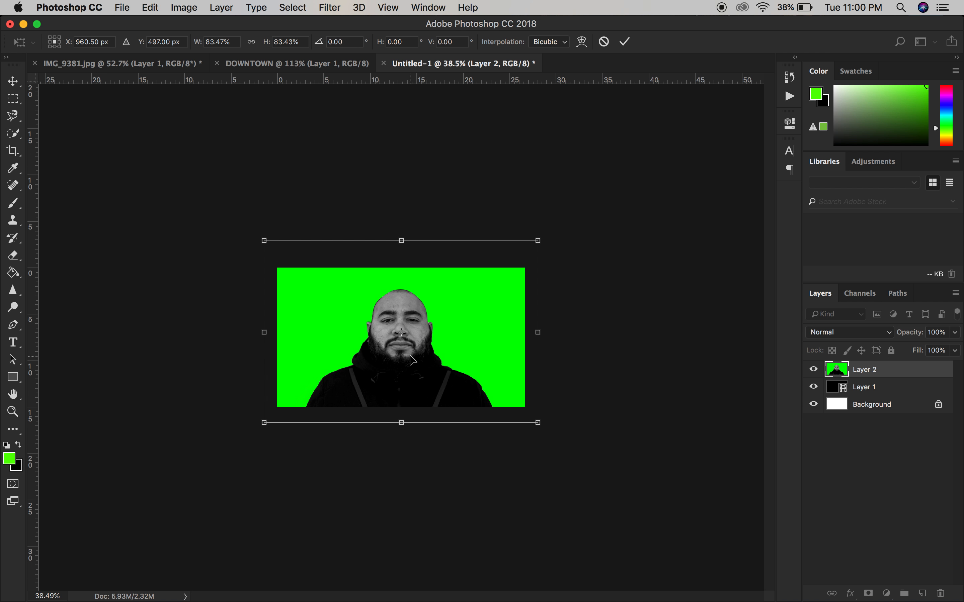
left_click_drag(409, 356, 411, 357)
key("Return")
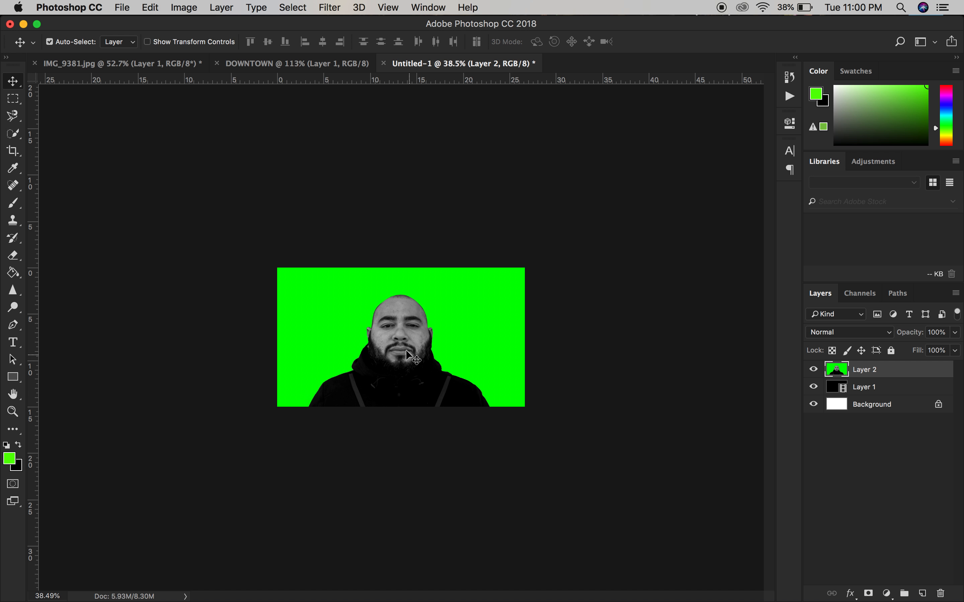
Step: Show the Timeline and create a video timeline for the Untitled-1 document
left_click(425, 8)
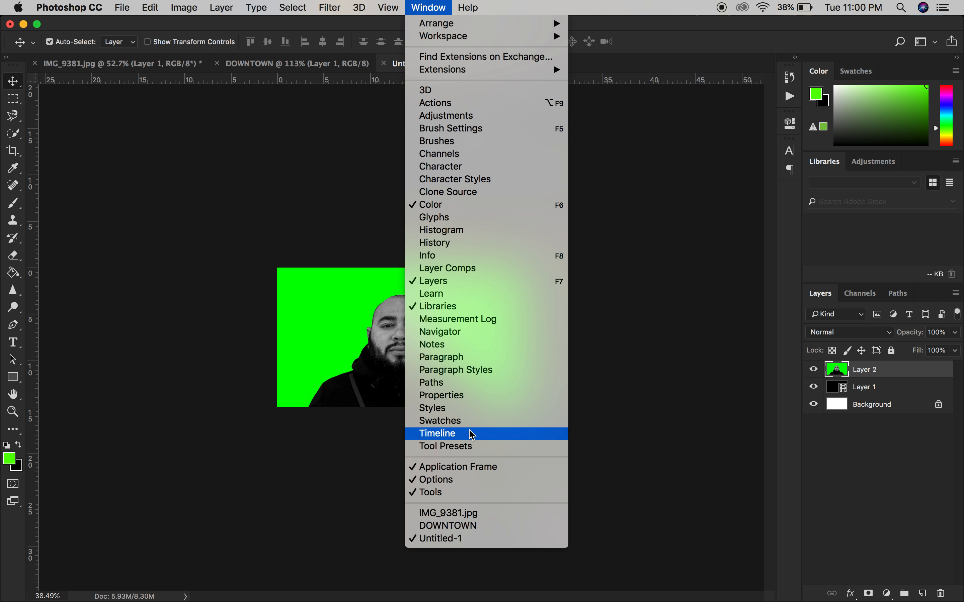
left_click(460, 434)
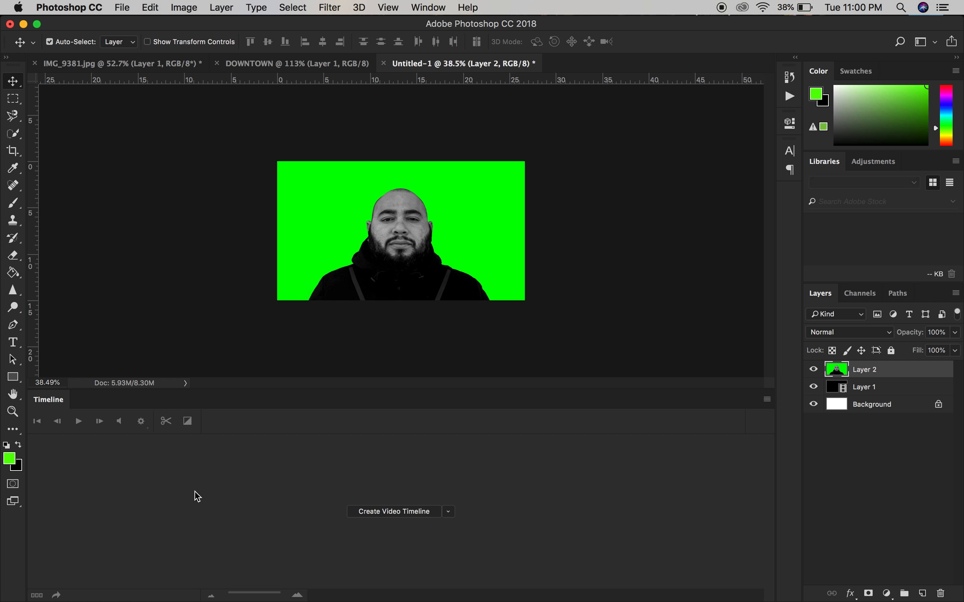
left_click(386, 513)
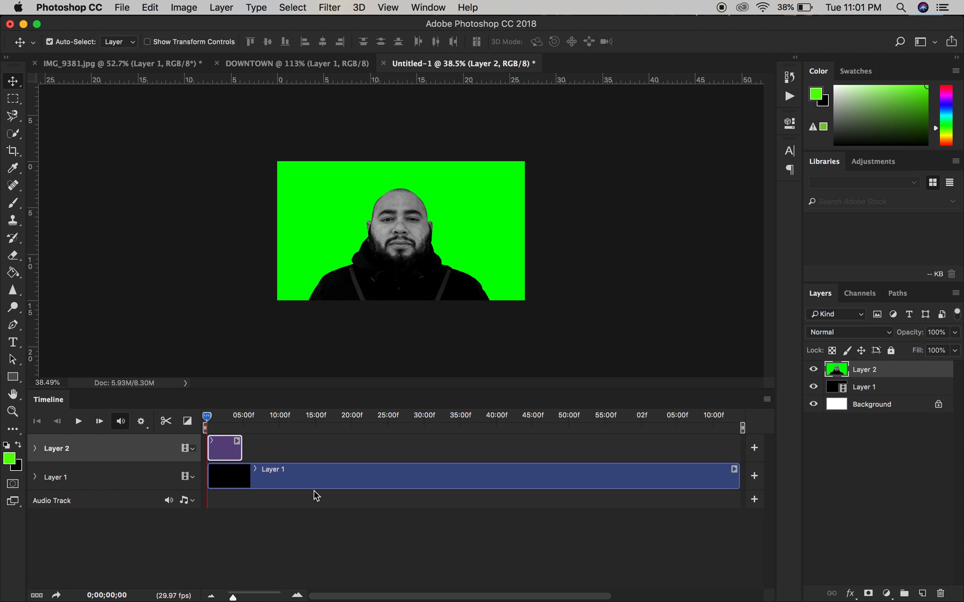
Step: Convert the portrait Layer 2 to a smart object, try the Darken blend mode on it and set Screen
right_click(868, 376)
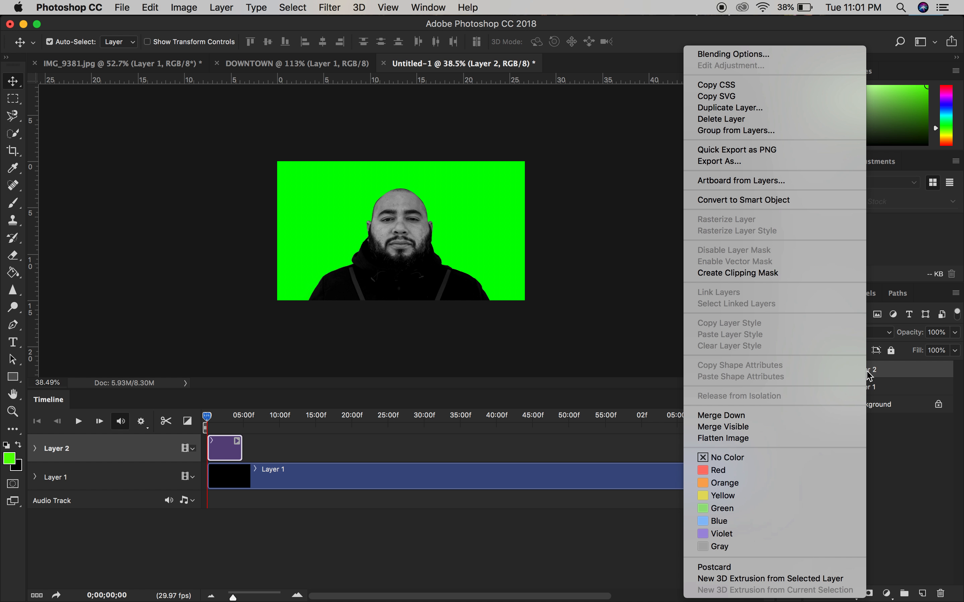
left_click(769, 205)
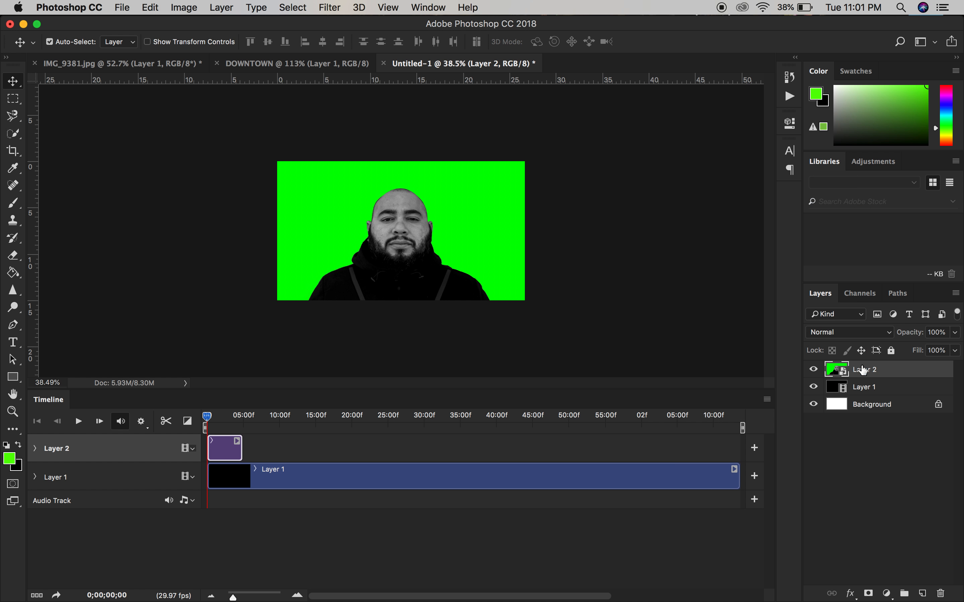
left_click(852, 333)
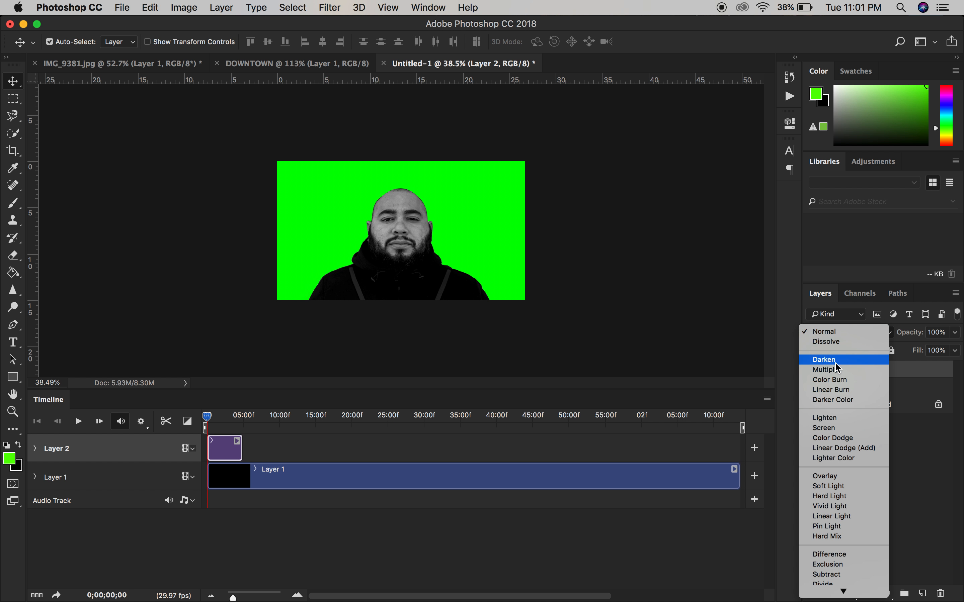
left_click(835, 362)
left_click(833, 336)
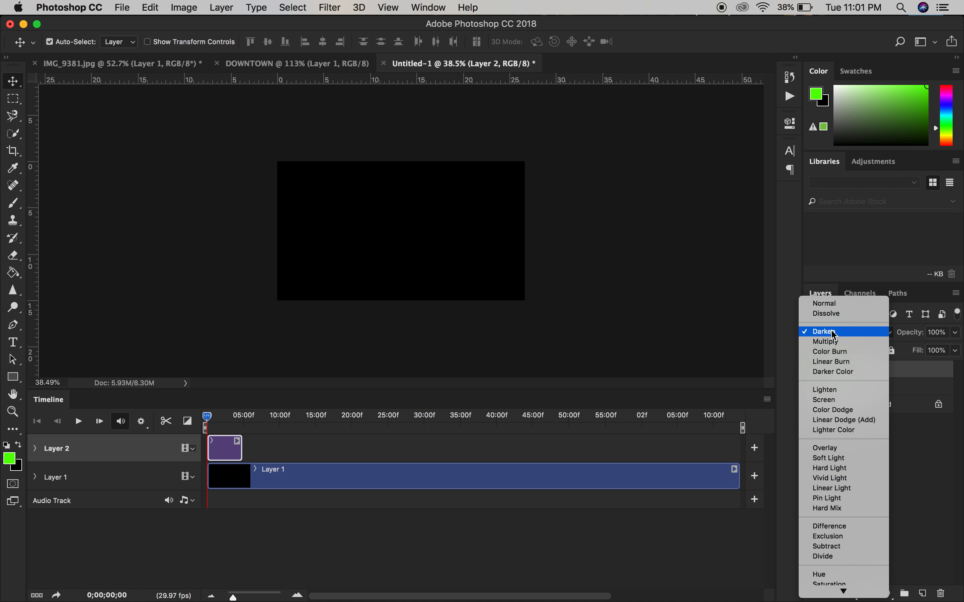
left_click(836, 400)
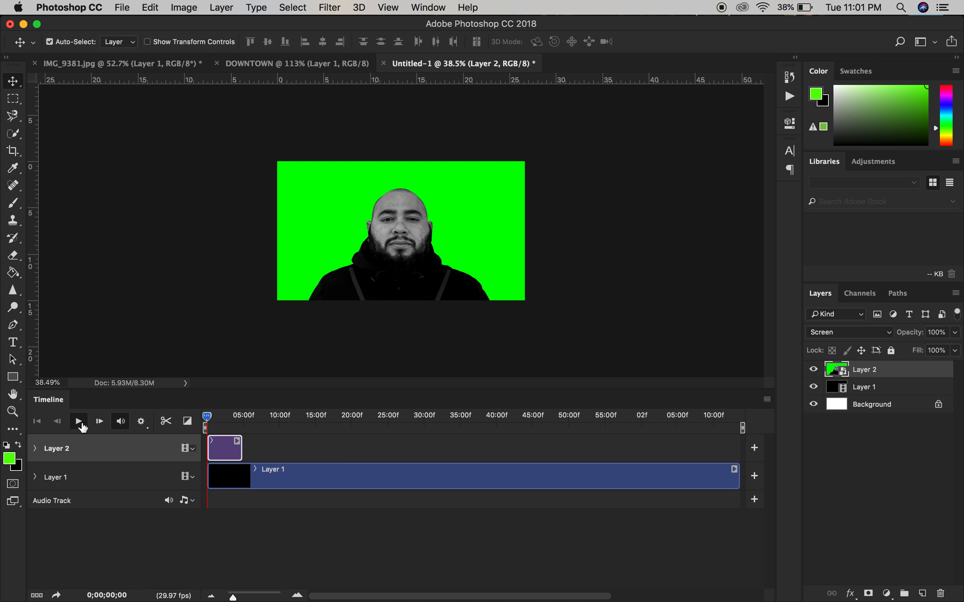
Step: Play back the first seconds of the video to preview the blend, and return the playhead to the start
left_click(80, 424)
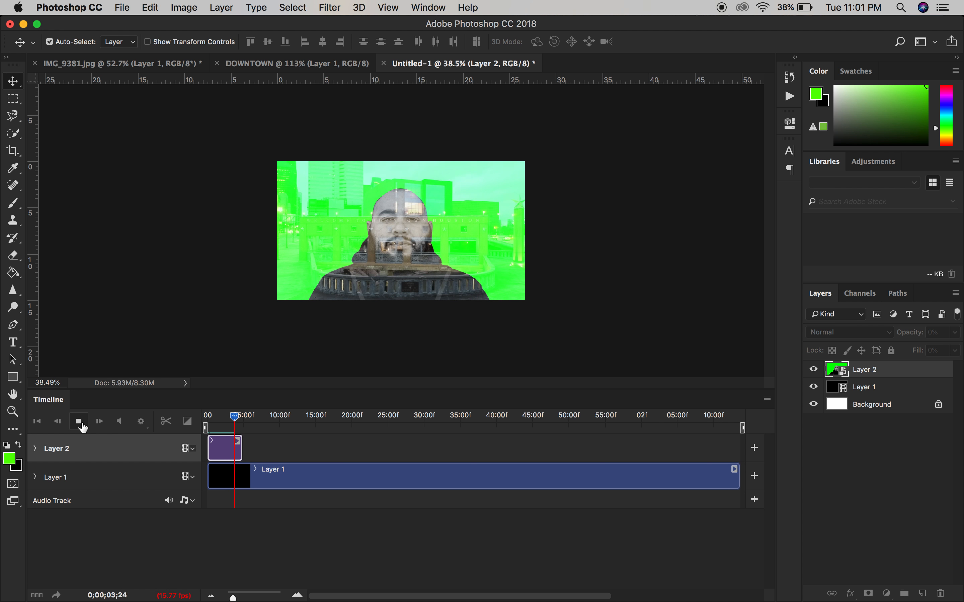
left_click(79, 423)
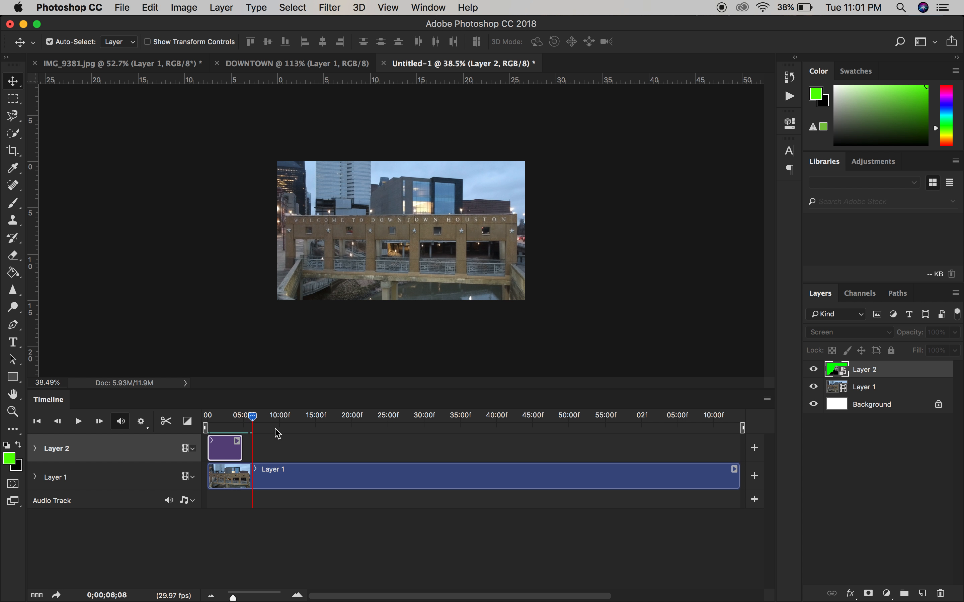
left_click(255, 416)
left_click_drag(255, 418, 205, 418)
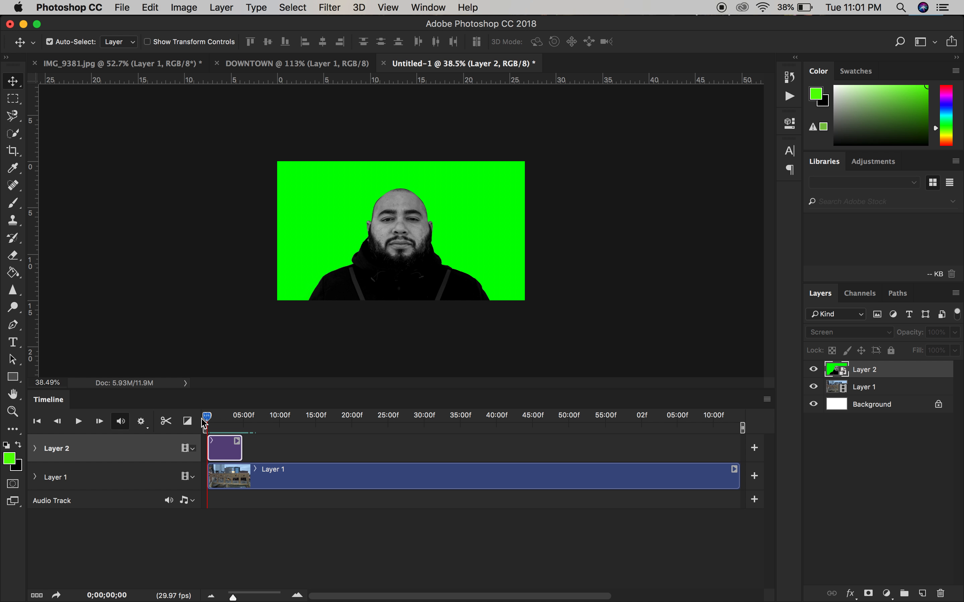
Step: Extend the portrait Layer 2 clip to about 24 seconds on the timeline and play back the video
left_click_drag(242, 449, 379, 451)
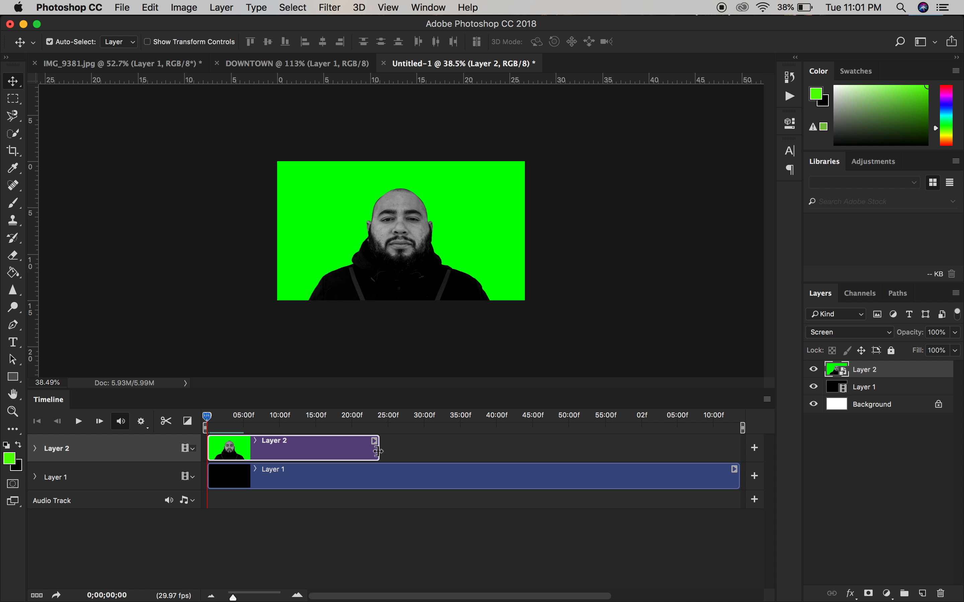
mouse_move(378, 451)
left_mouse_down()
mouse_move(338, 450)
mouse_move(434, 445)
mouse_move(379, 448)
left_mouse_up()
left_click(78, 421)
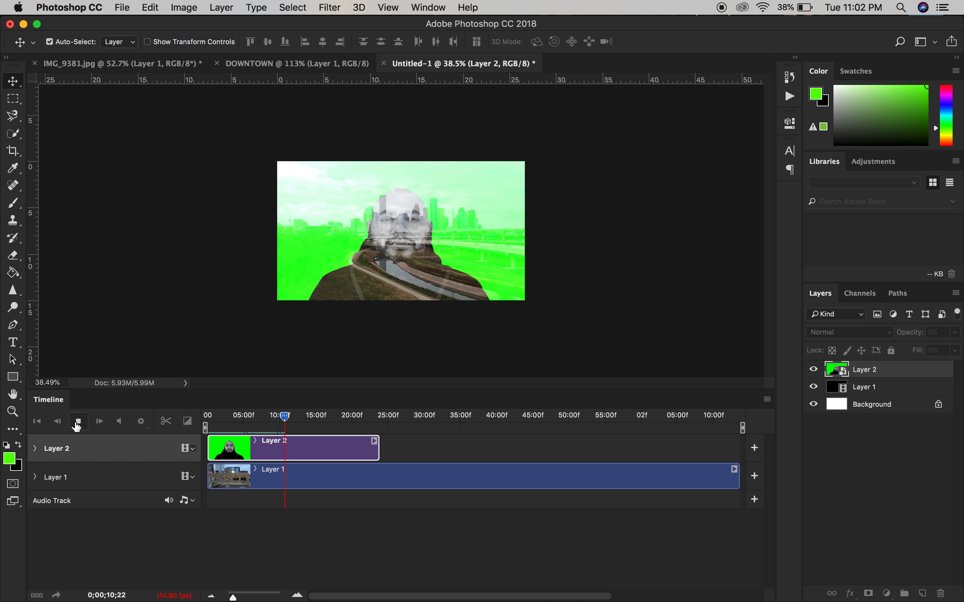
left_click(78, 422)
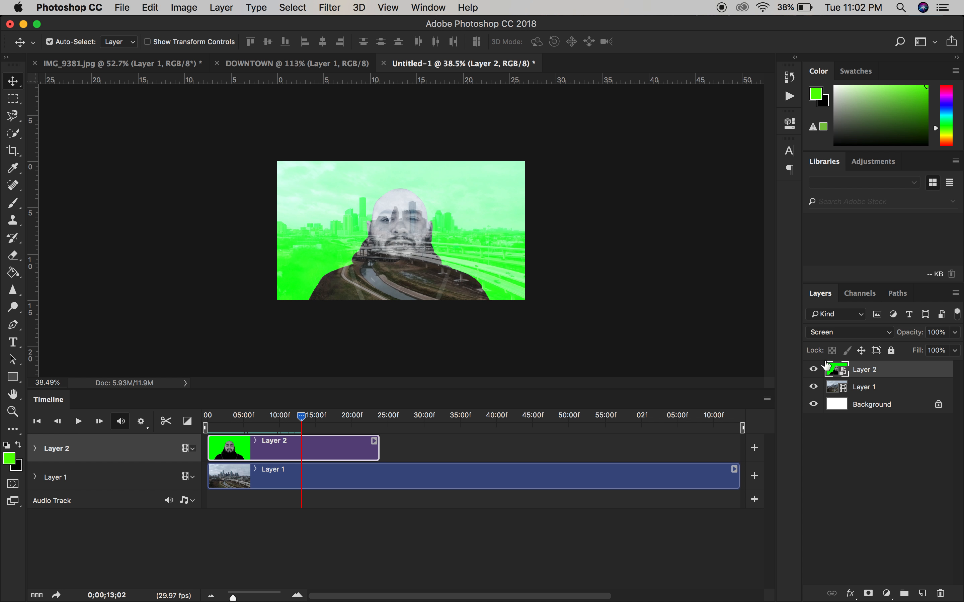
Step: Try Color Dodge and Linear Dodge (Add) on the portrait layer, set its blend mode to Overlay and preview the video
left_click(857, 338)
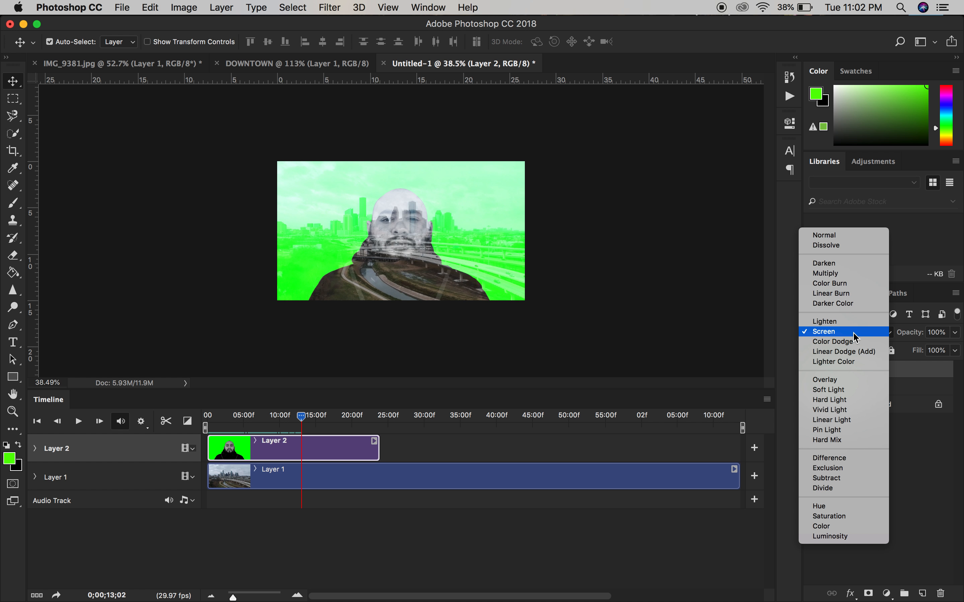
left_click(847, 341)
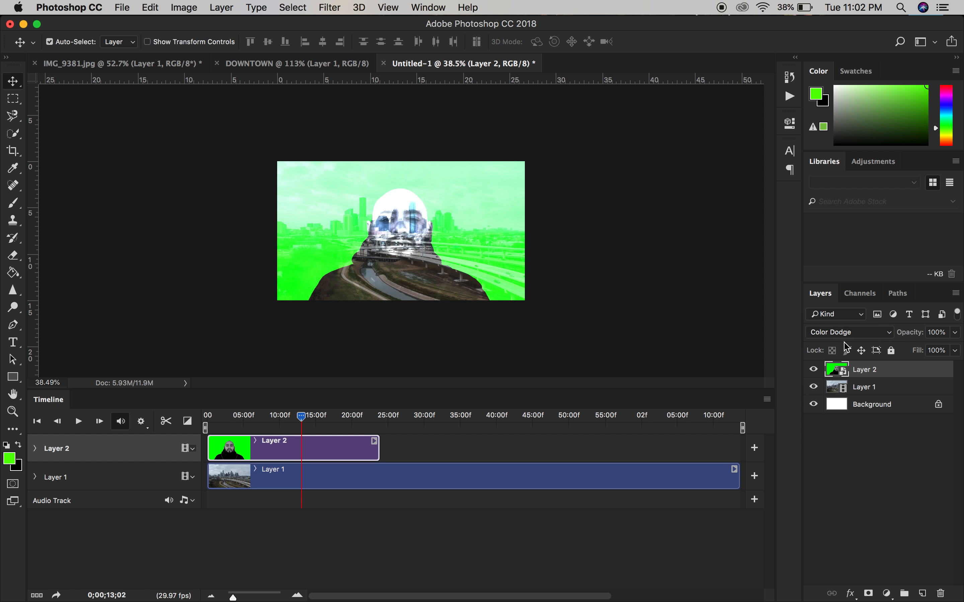
left_click(843, 332)
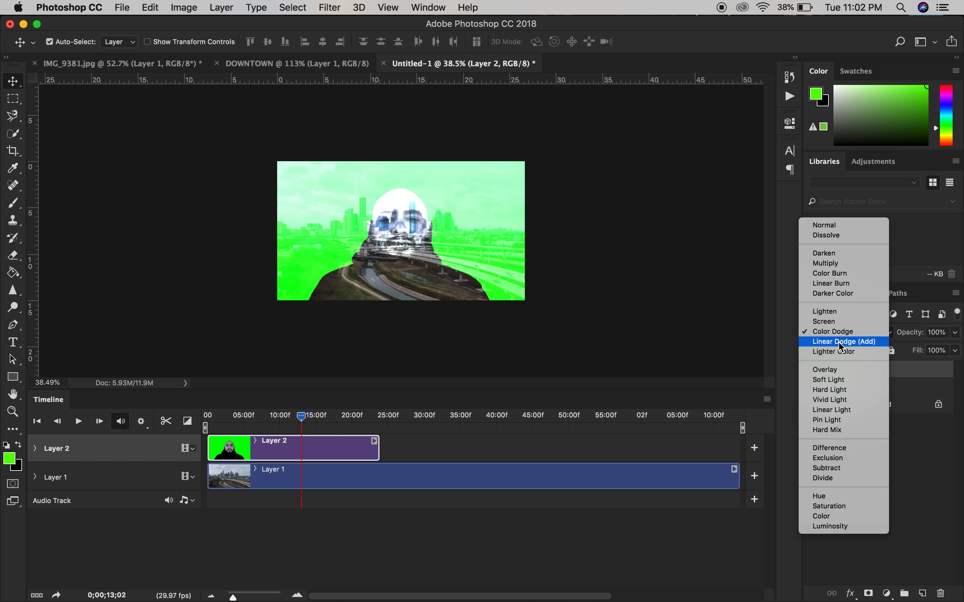
left_click(839, 341)
left_click(841, 334)
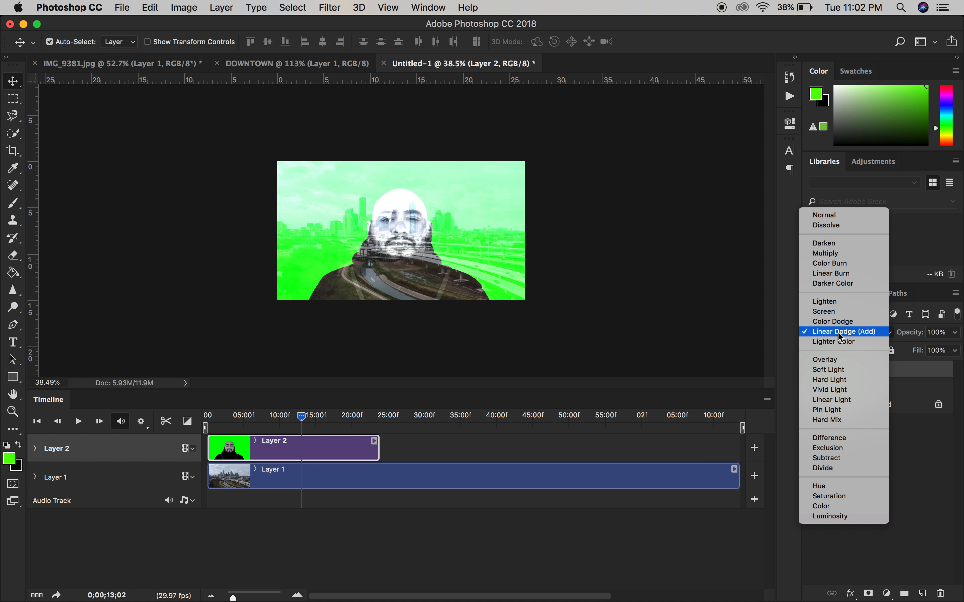
left_click(834, 360)
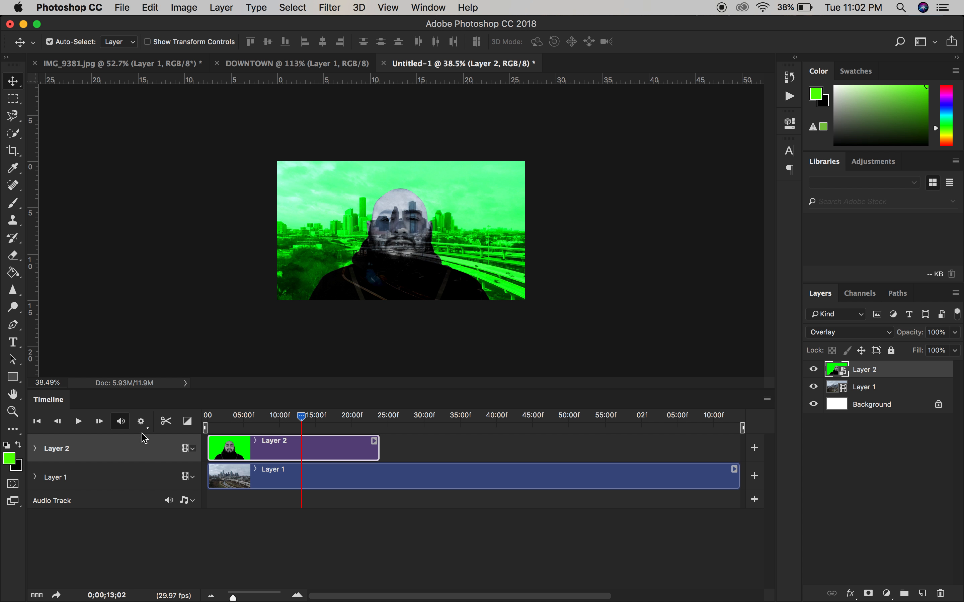
left_click(76, 423)
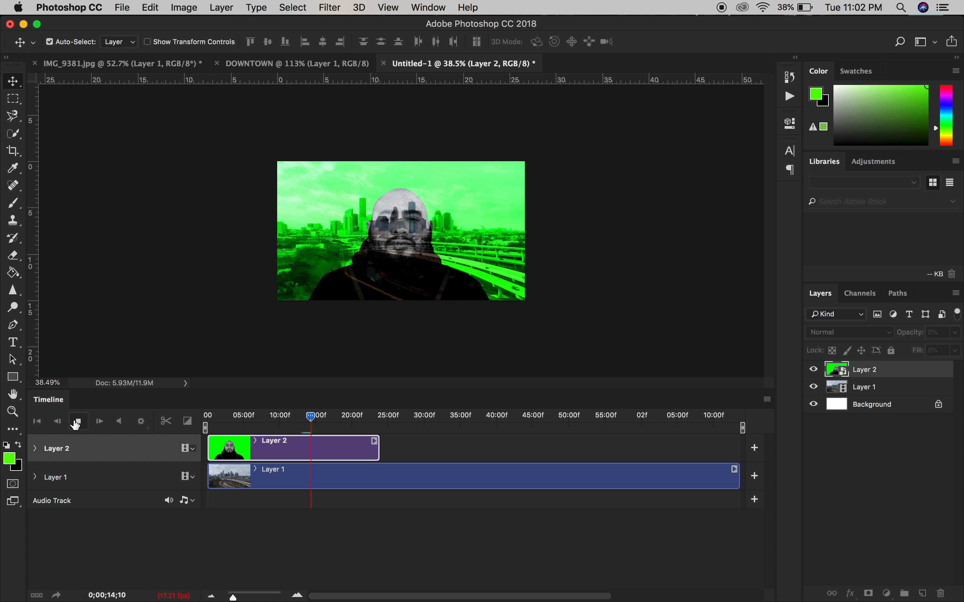
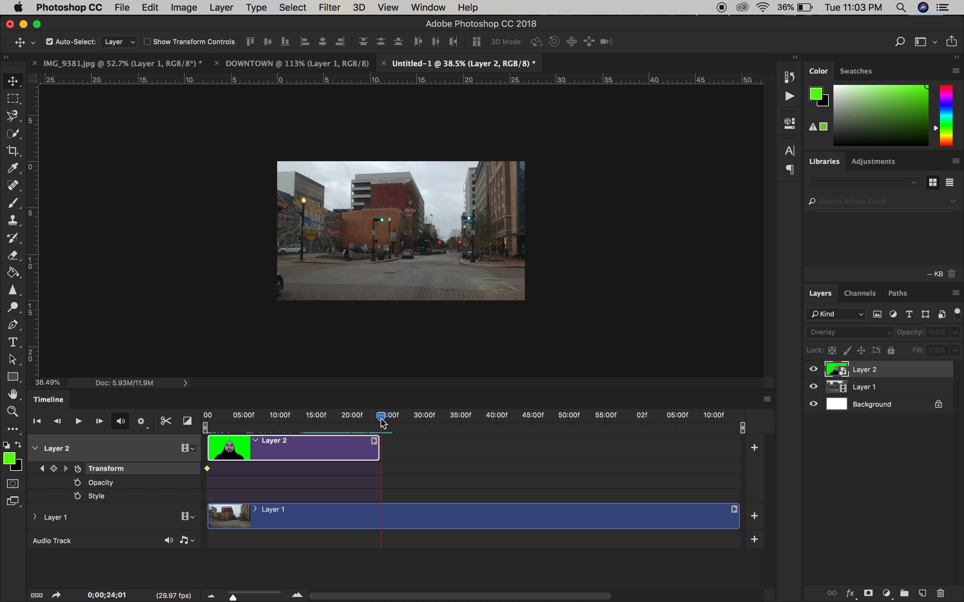
Step: Near the end of the portrait Layer 2 clip, enlarge the portrait to about 135% to add an ending Transform keyframe
left_click_drag(383, 423, 379, 419)
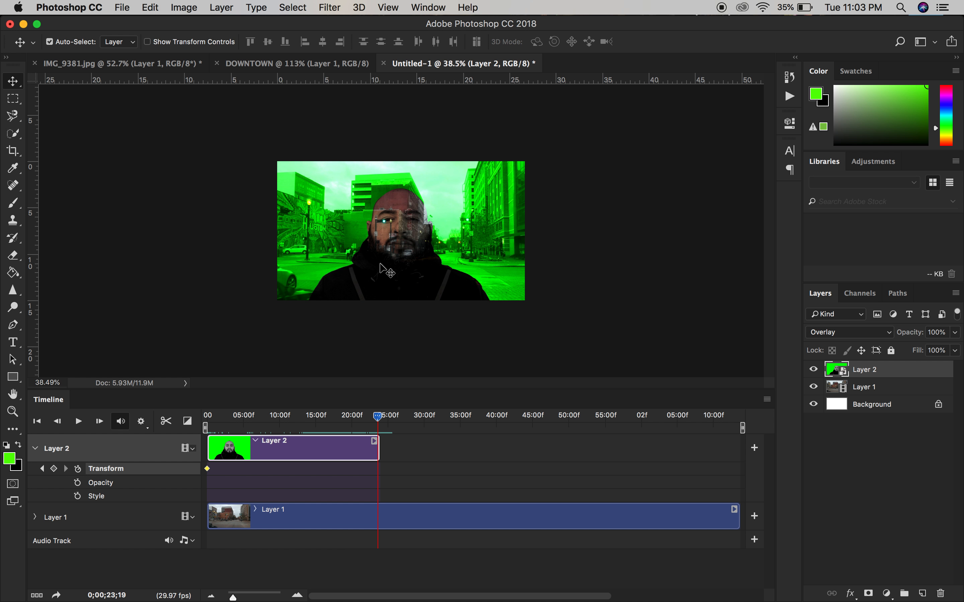
key("super+t")
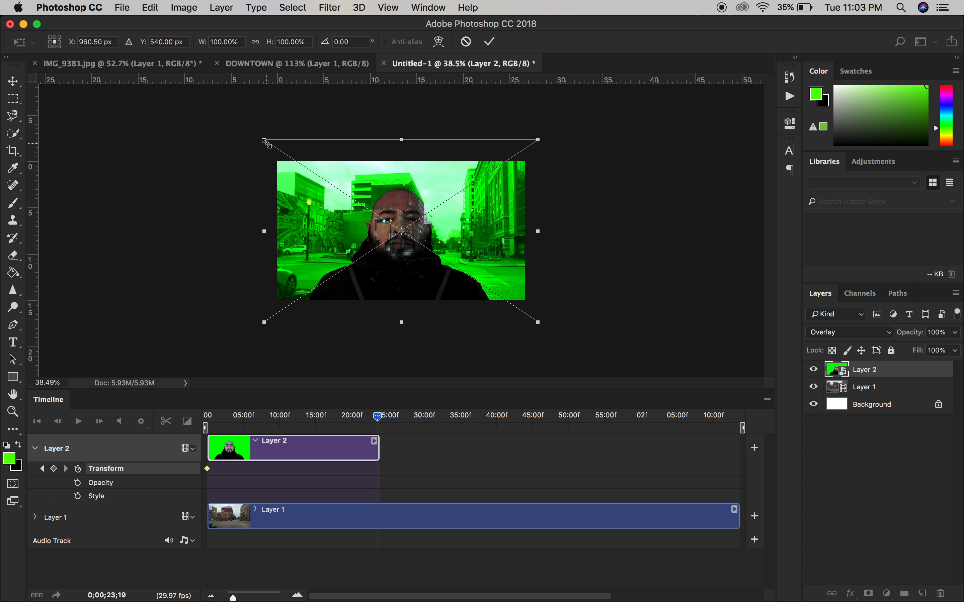
left_click_drag(264, 140, 213, 105)
left_click_drag(538, 323, 596, 337)
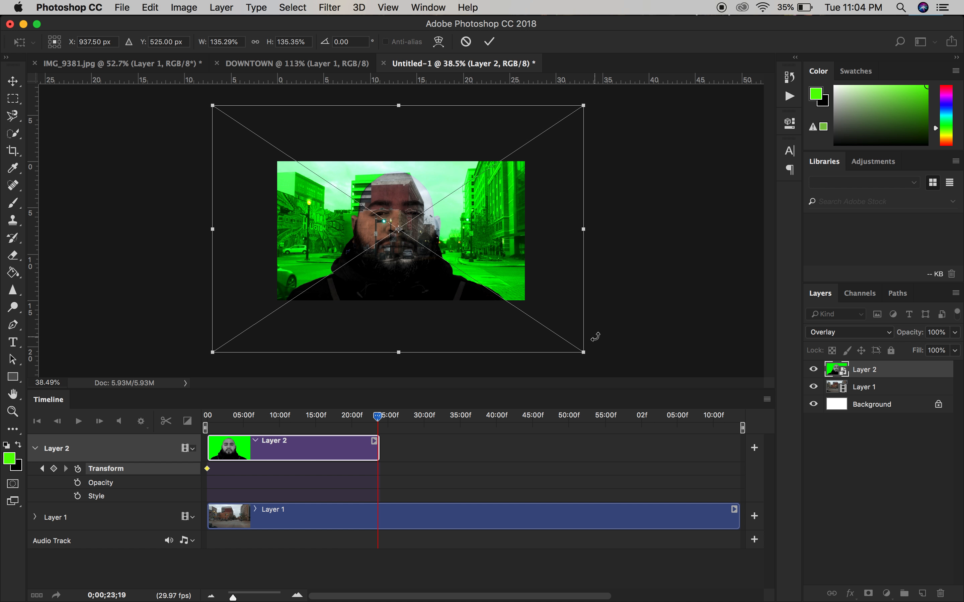
key("Return")
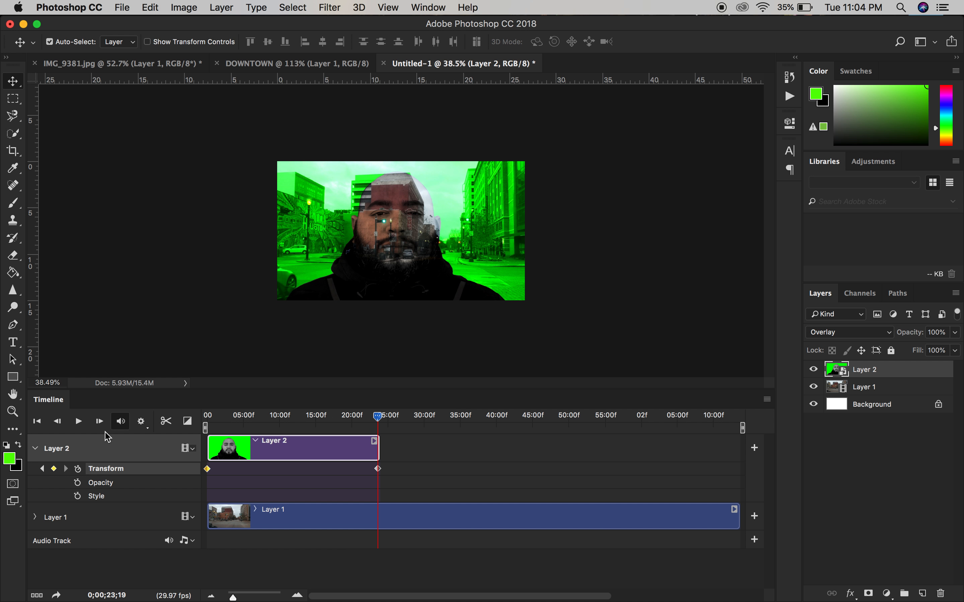
Step: Return the playhead to the start of the timeline and play back the video to preview the portrait's zoom animation
left_click(377, 416)
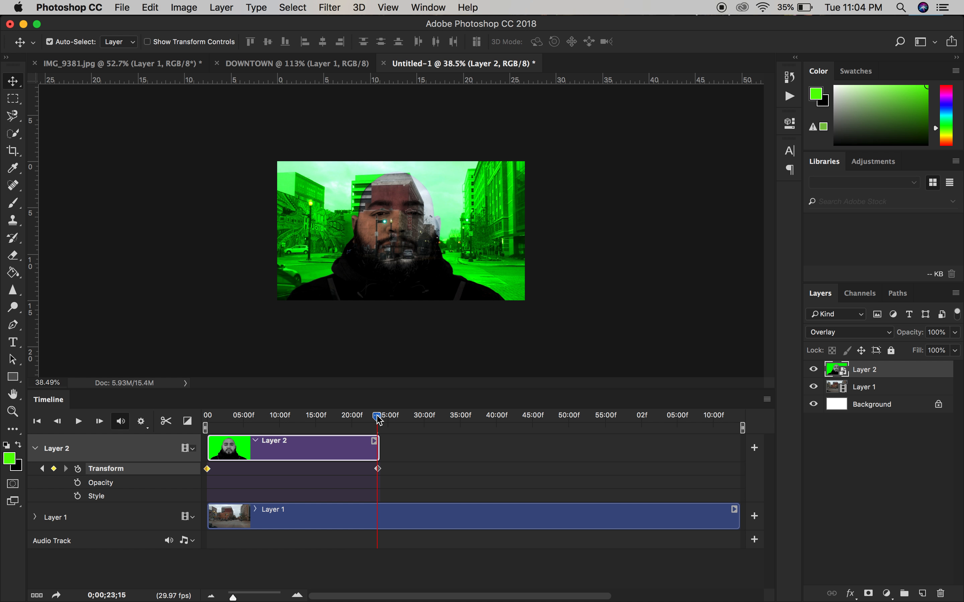
left_click_drag(378, 419, 339, 428)
left_click_drag(238, 428, 205, 433)
key("space")
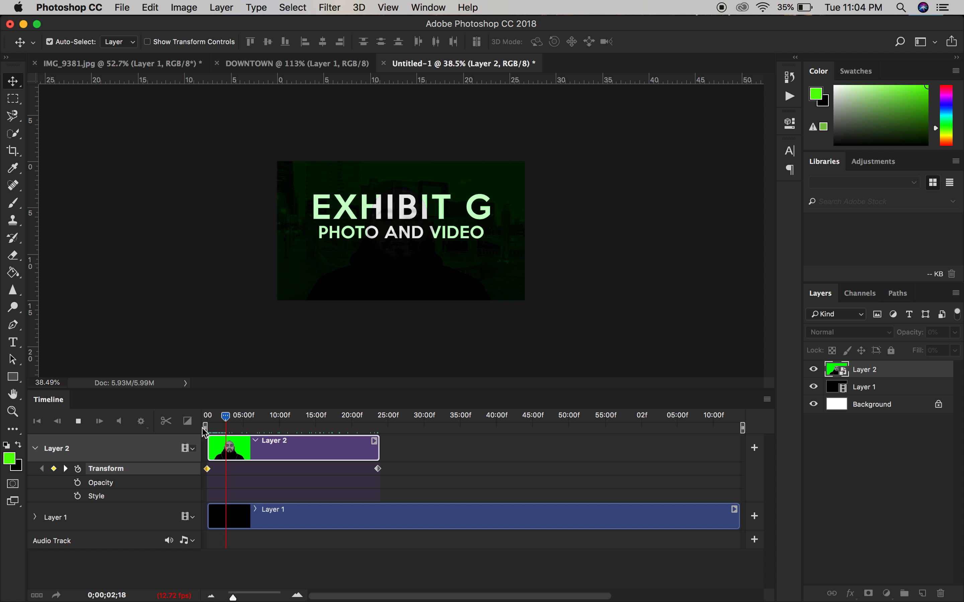
key("space")
Step: Trim the Layer 2 and Layer 1 clips to end together just after 23 seconds, and play back the video
left_click_drag(378, 448, 376, 448)
left_click_drag(739, 516, 375, 511)
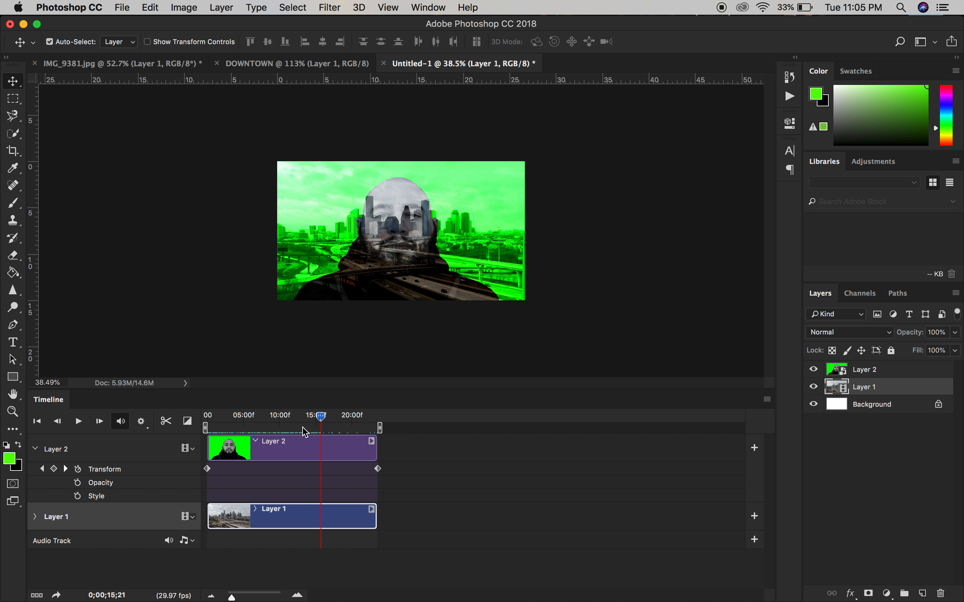
key("space")
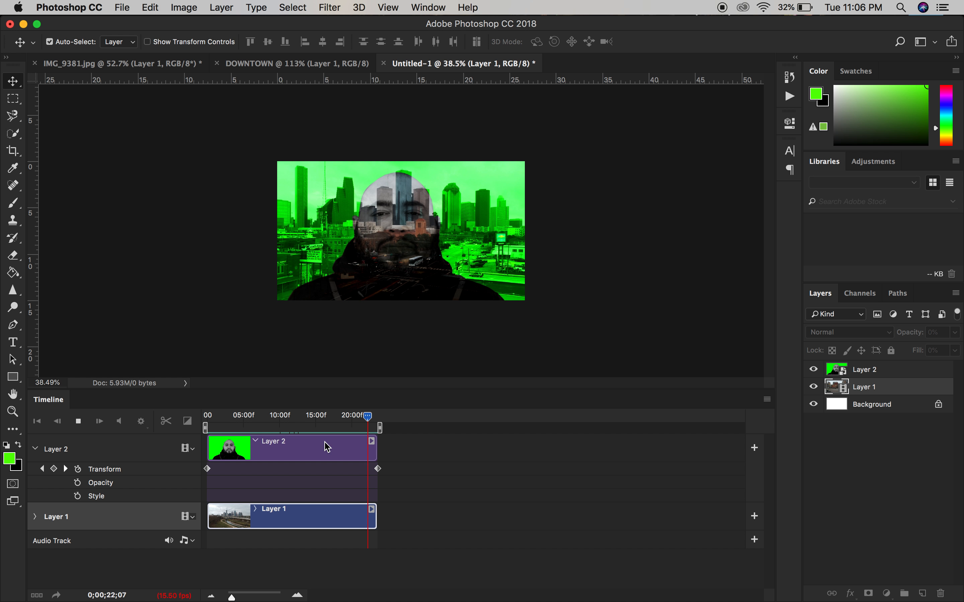
key("space")
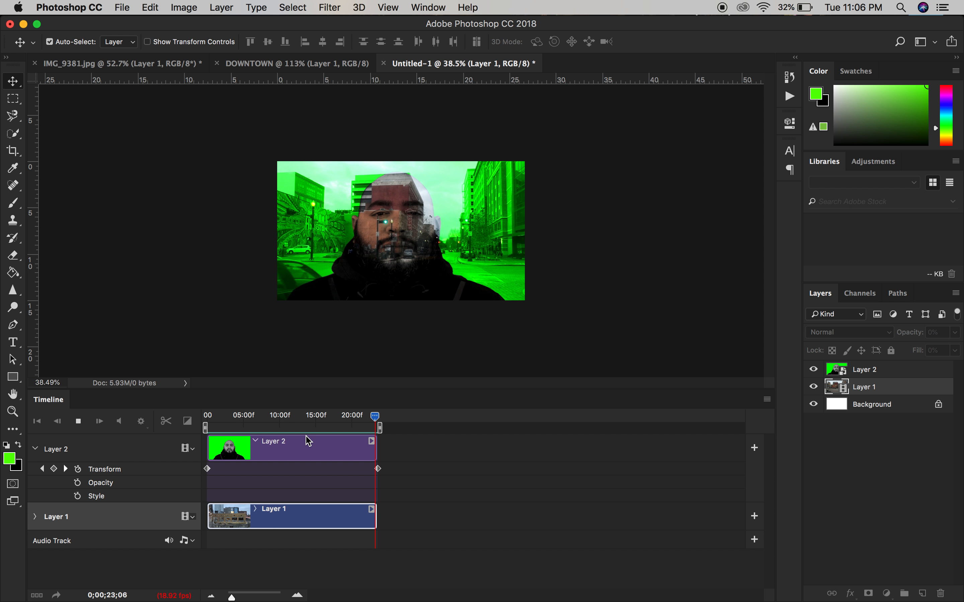
key("space")
key("space")
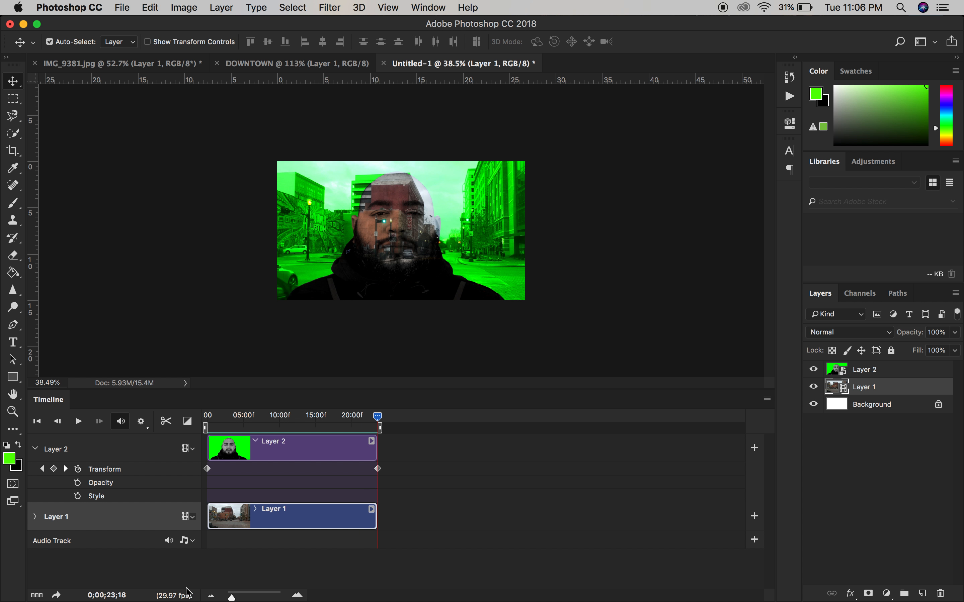
left_click(12, 343)
left_click(365, 272)
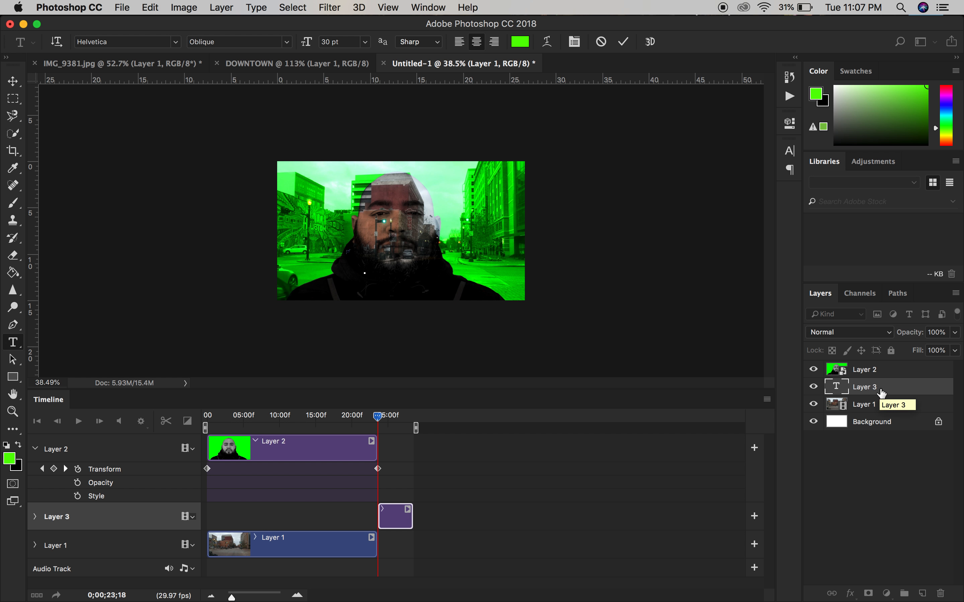
key("Escape")
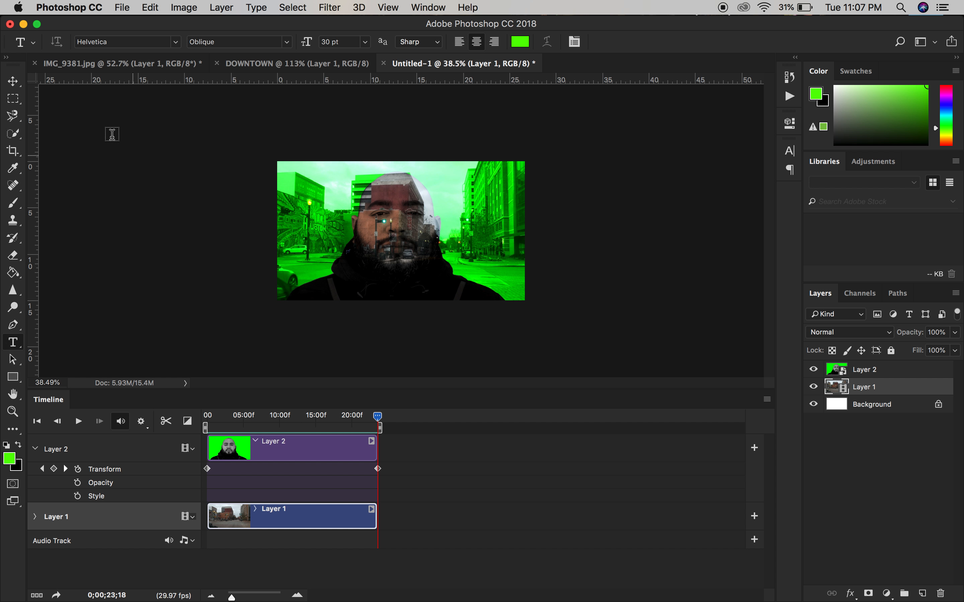
Step: Start exporting the finished double-exposure timeline with Render Video
left_click(122, 8)
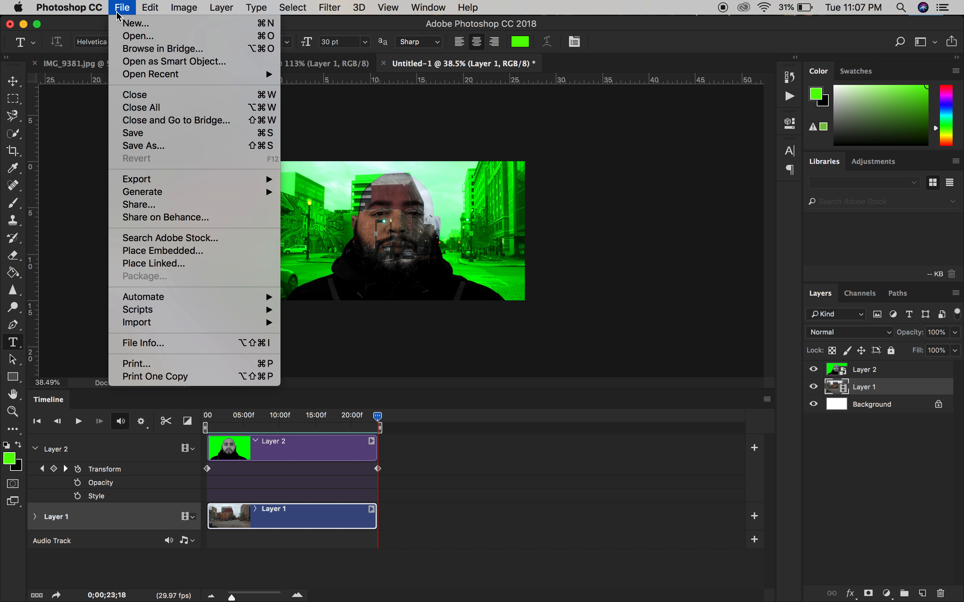
mouse_move(193, 178)
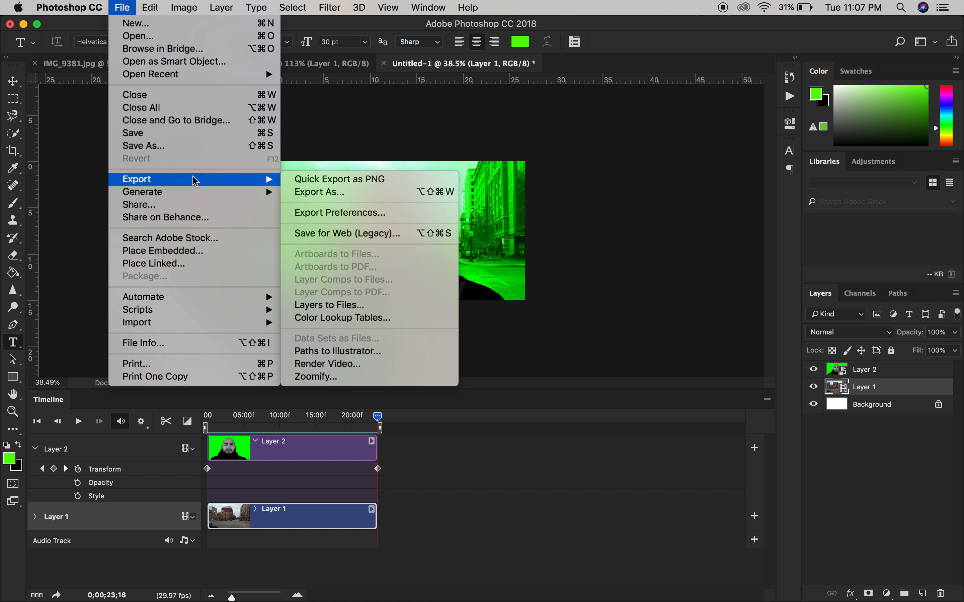
left_click(344, 363)
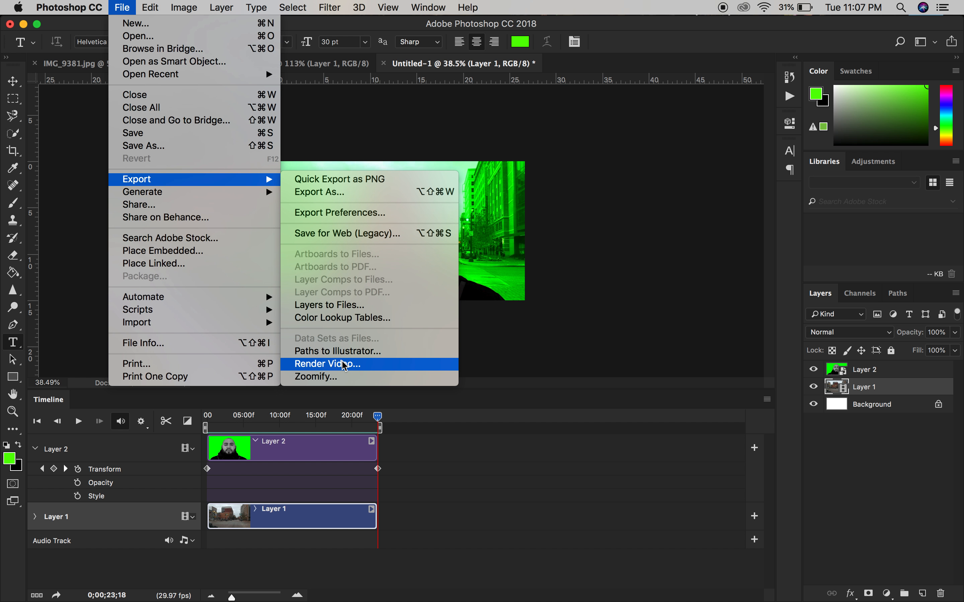